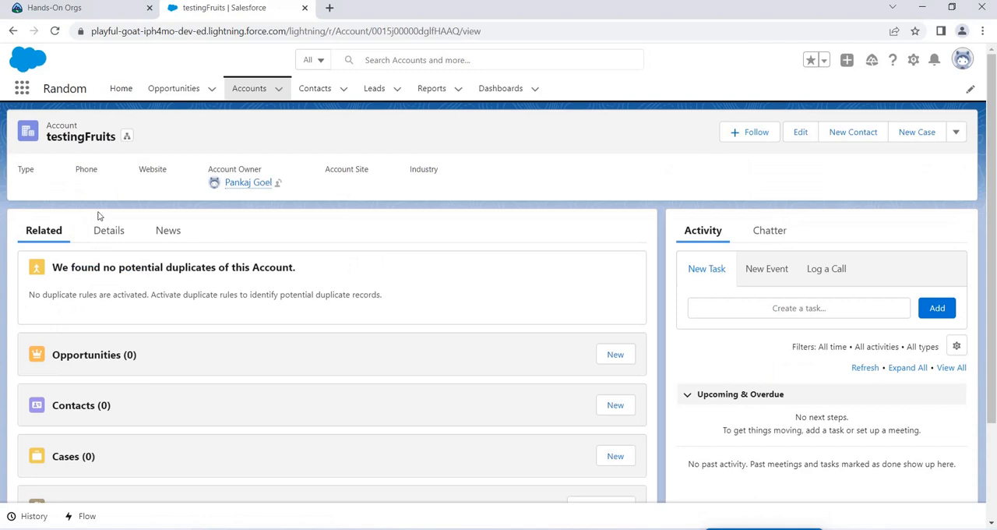
Step: Check the Created By and Last Modified By fields in the testingFruits account's details
{"action": "left_click", "coordinate": [113, 236]}
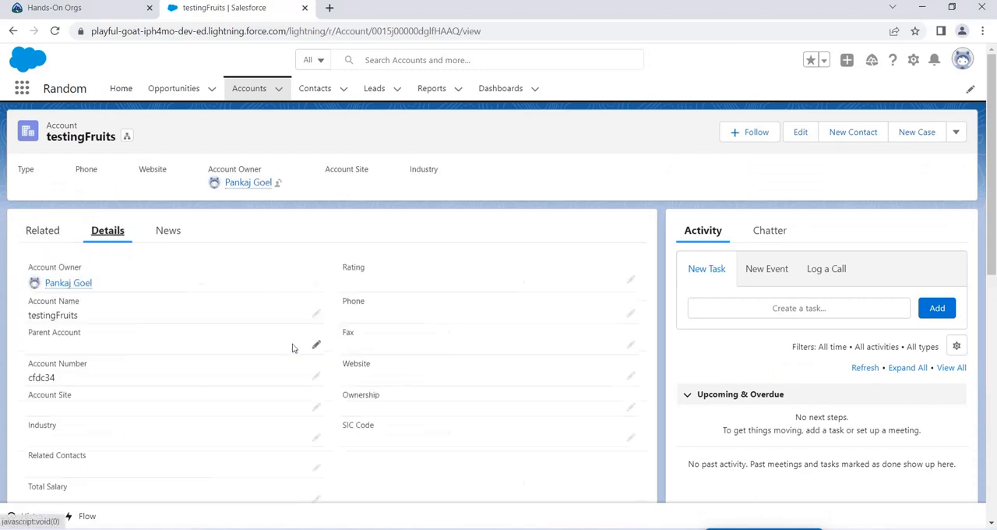
{"action": "scroll", "coordinate": [278, 345], "scroll_direction": "down", "scroll_amount": 7}
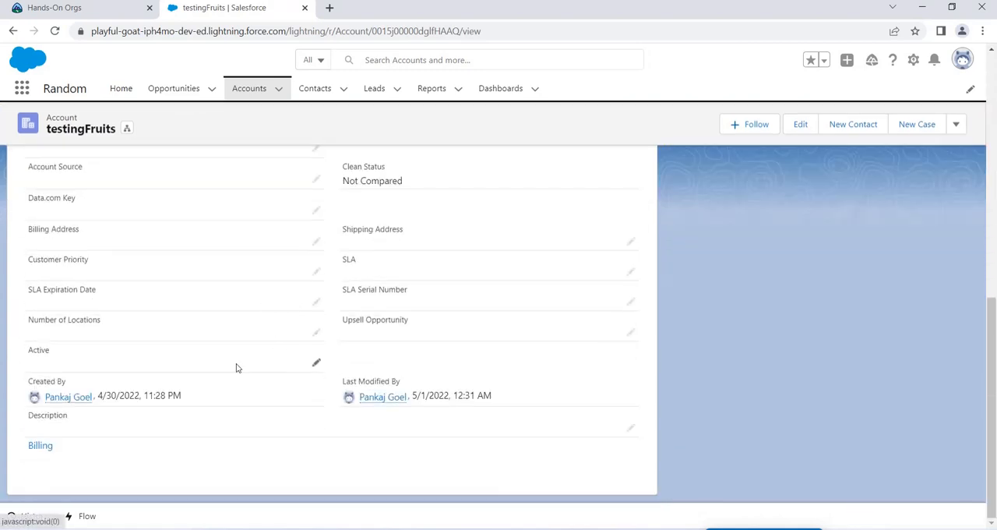
{"action": "left_click_drag", "start_coordinate": [29, 380], "coordinate": [178, 397]}
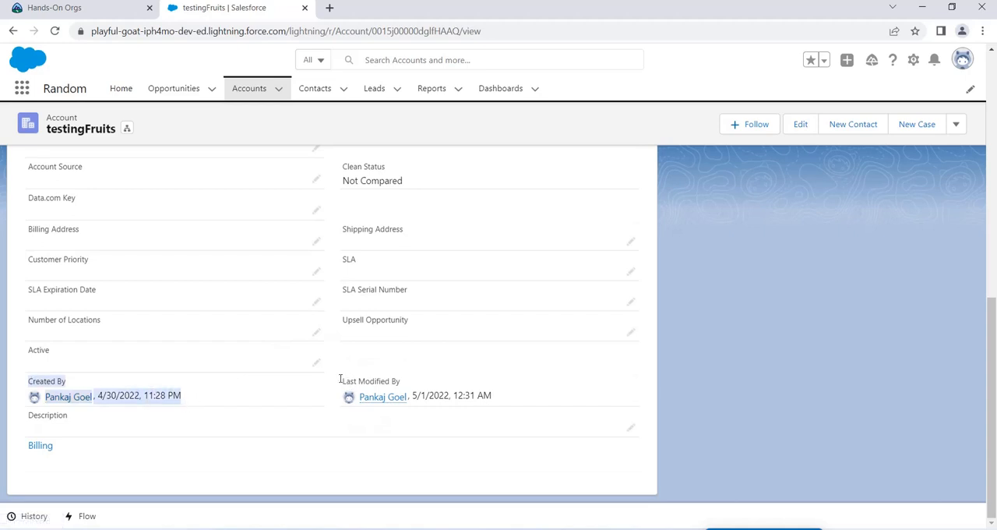
{"action": "left_click_drag", "start_coordinate": [339, 378], "coordinate": [399, 380]}
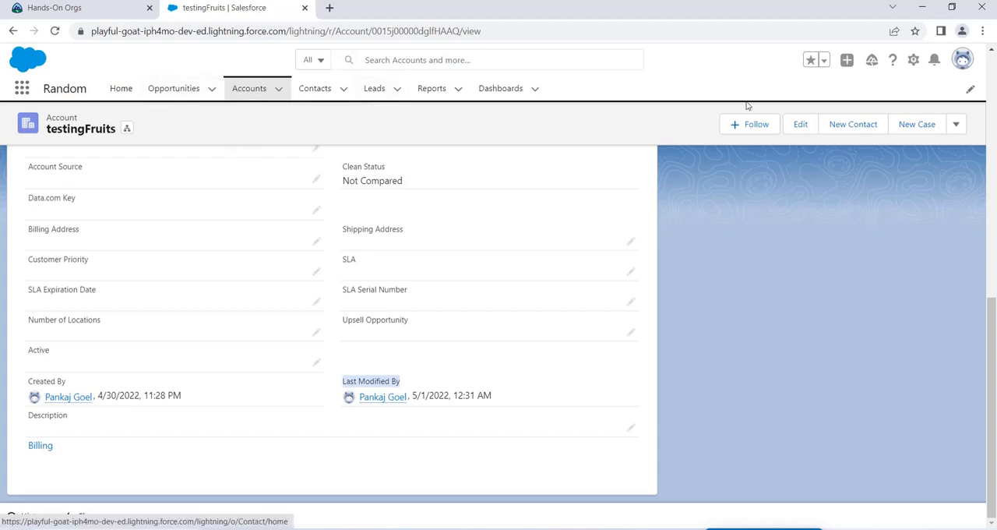
Step: Open Setup, search for "login", and view the org's Login History
{"action": "left_click", "coordinate": [913, 60]}
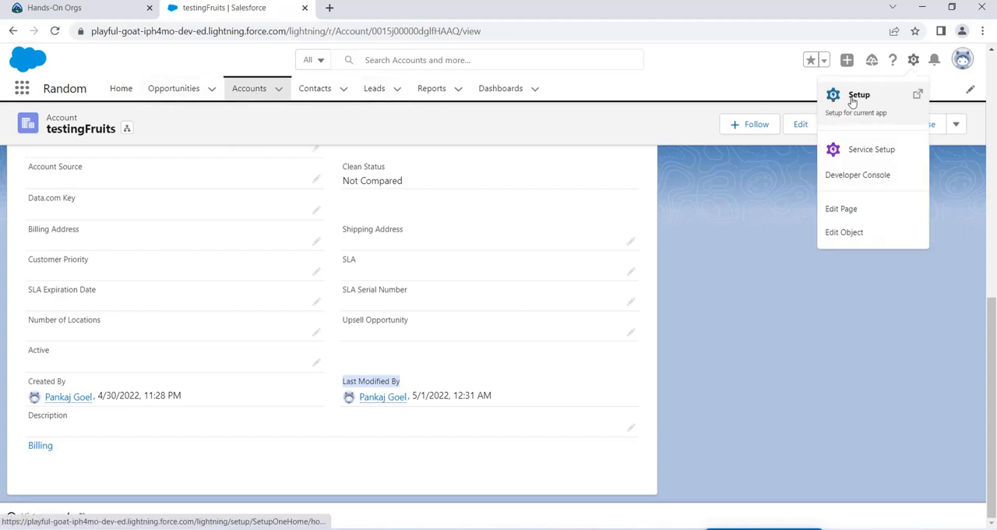
{"action": "left_click", "coordinate": [850, 99]}
{"action": "left_click", "coordinate": [69, 125]}
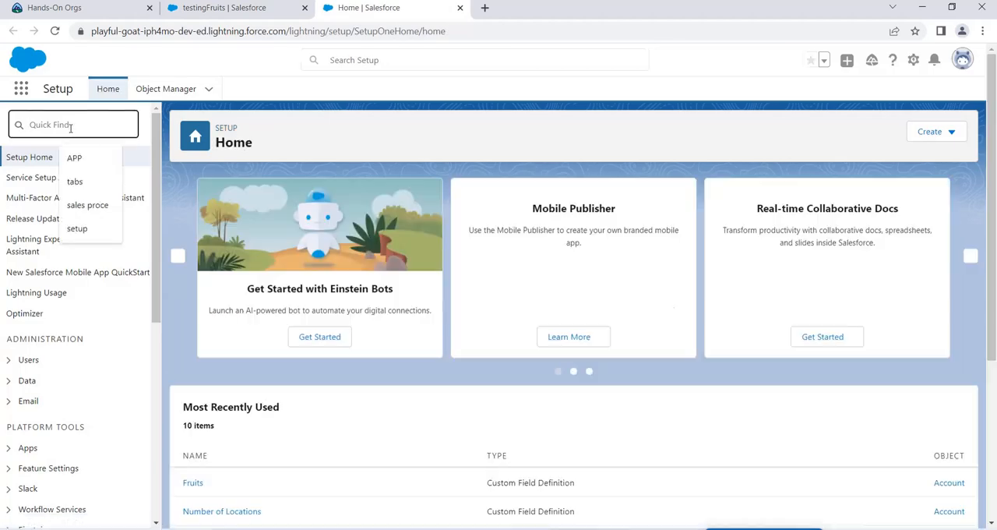
{"action": "type", "text": "lo"}
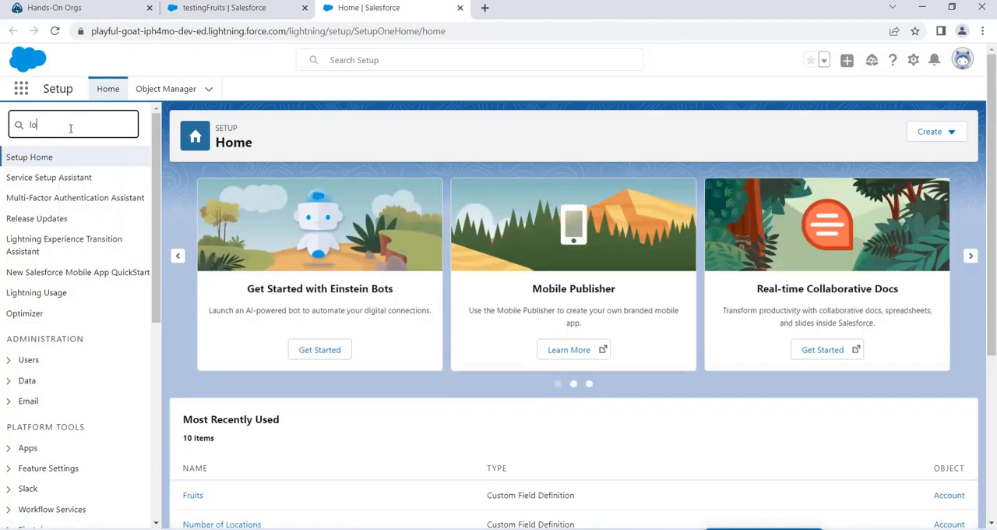
{"action": "type", "text": "gin"}
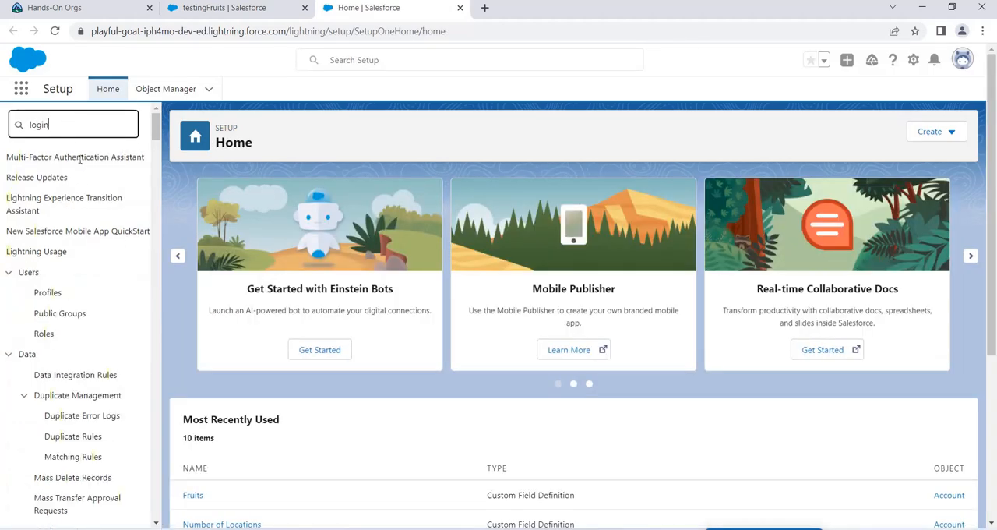
{"action": "left_click", "coordinate": [73, 197]}
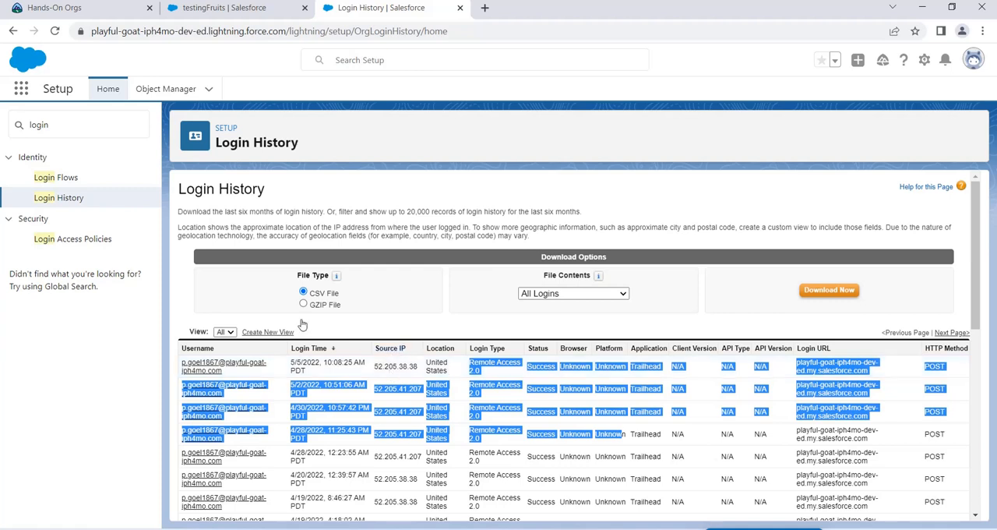
Step: Search Setup for "view se" and view the Setup Audit Trail
{"action": "left_click_drag", "start_coordinate": [77, 130], "coordinate": [19, 128]}
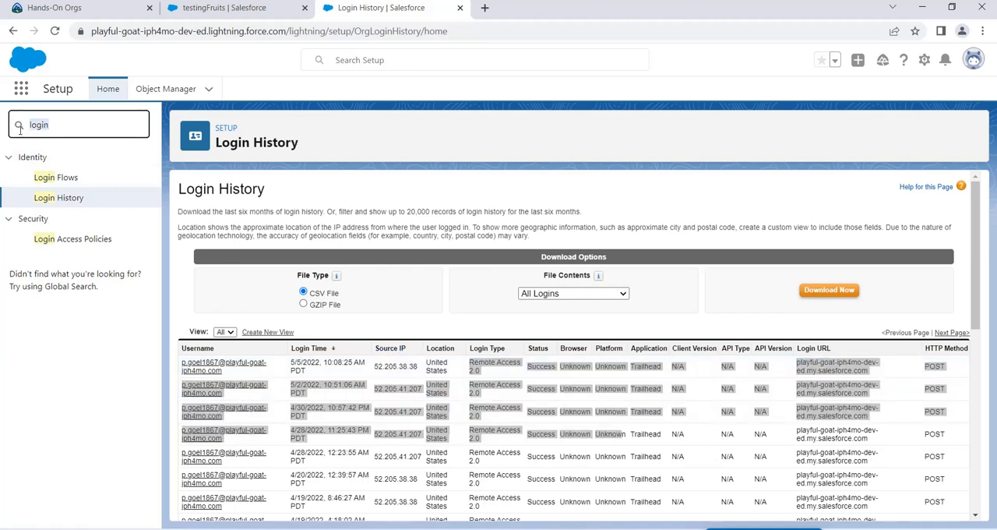
{"action": "key", "text": "BackSpace"}
{"action": "type", "text": "view "}
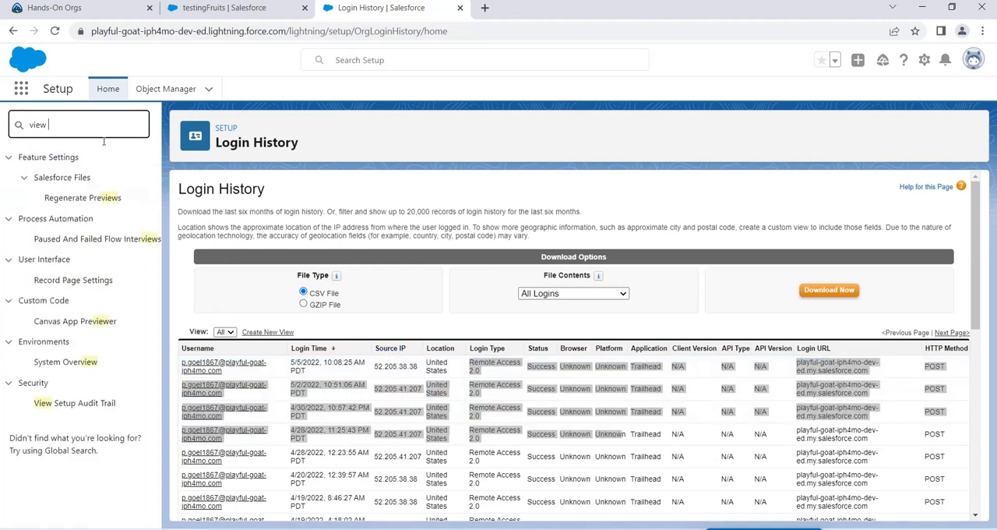
{"action": "type", "text": "se"}
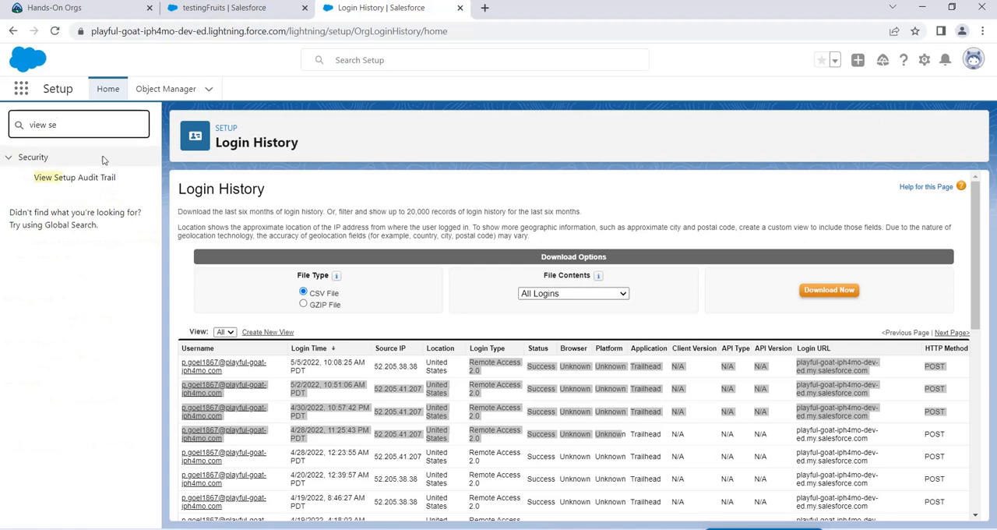
{"action": "left_click", "coordinate": [102, 176]}
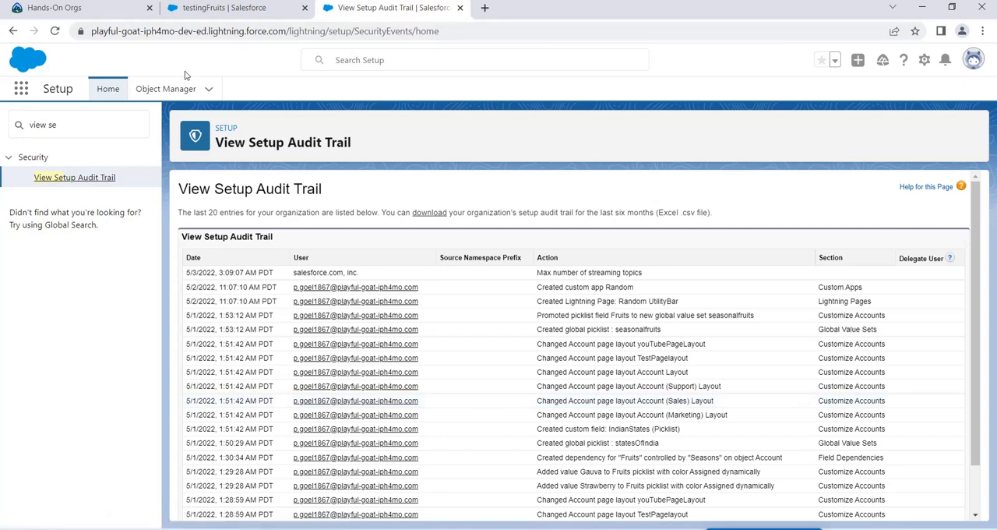
Step: Open the history tracking settings for the Account object's fields and enable Account History
{"action": "left_click", "coordinate": [173, 92]}
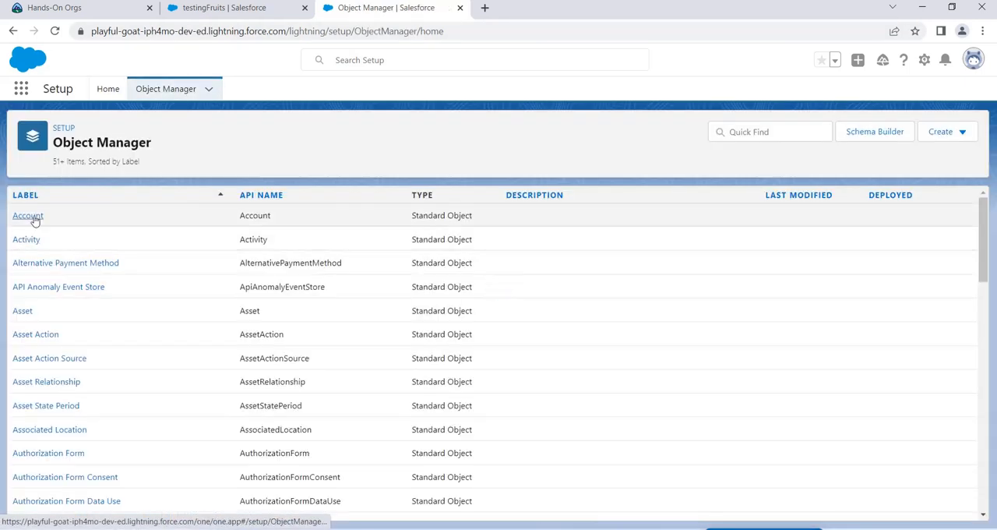
{"action": "left_click", "coordinate": [31, 217]}
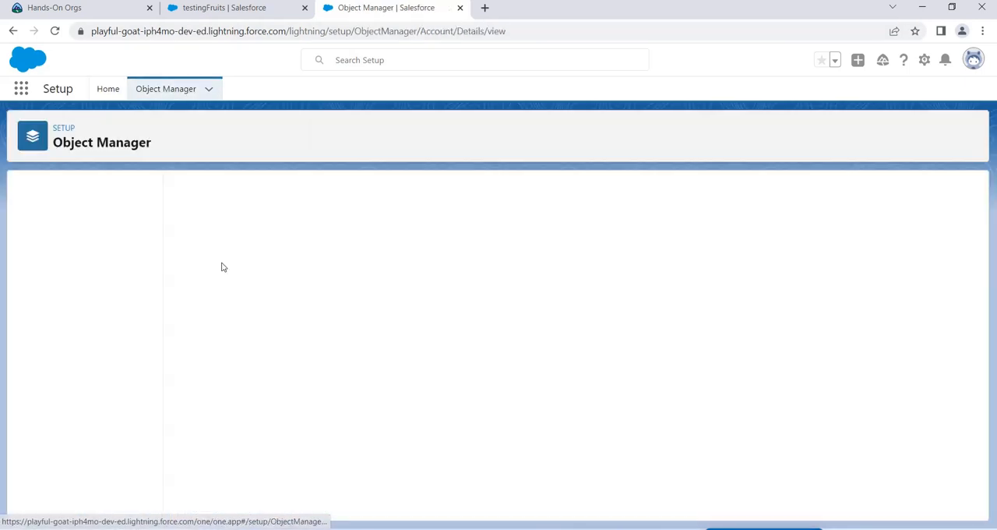
{"action": "left_click", "coordinate": [67, 221]}
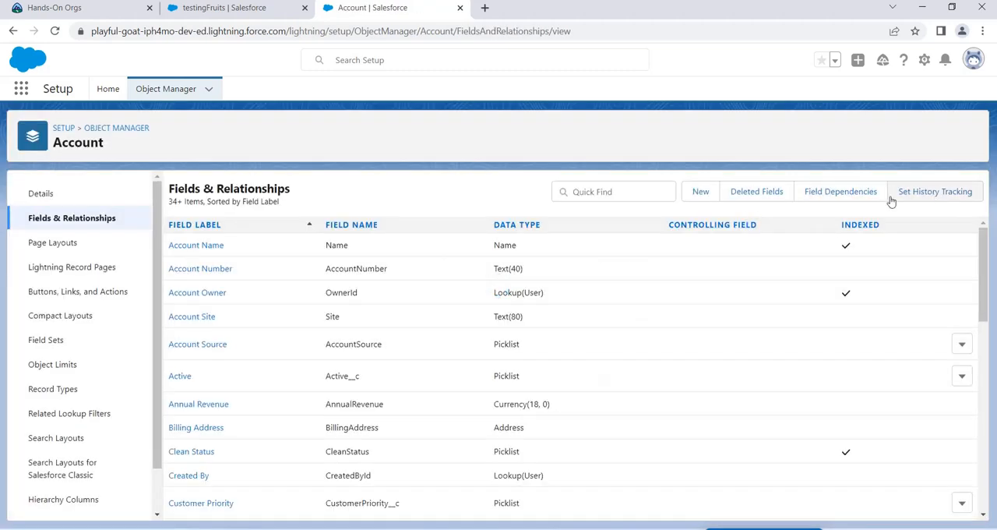
{"action": "left_click", "coordinate": [930, 195]}
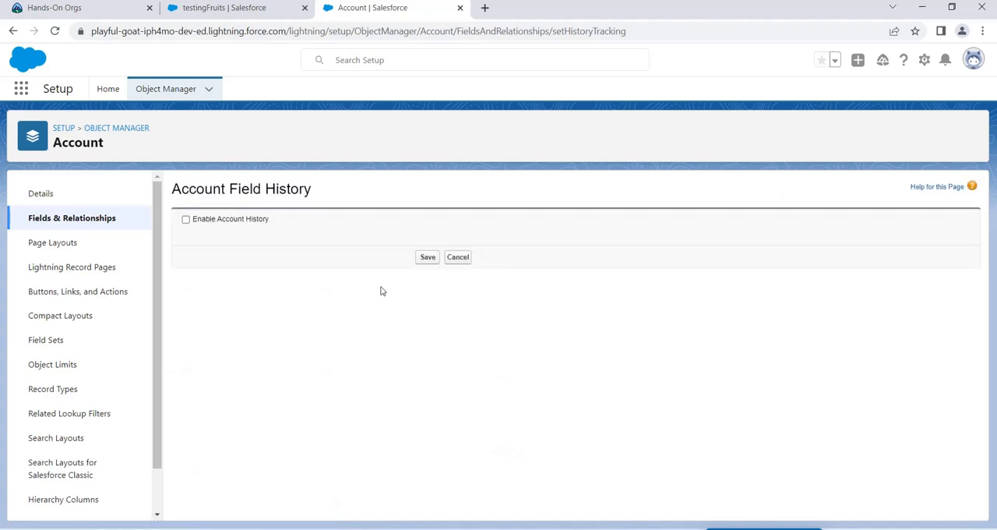
{"action": "left_click", "coordinate": [186, 220]}
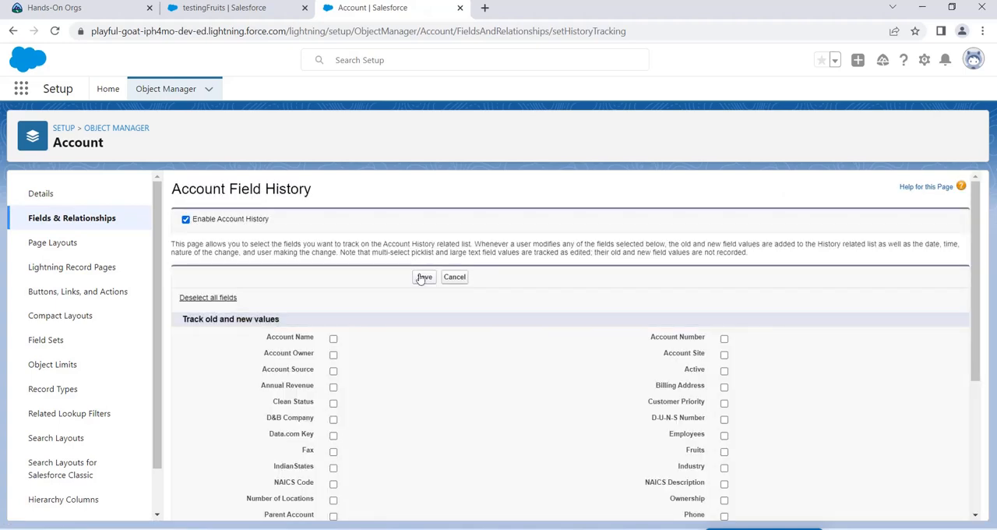
Step: Select Annual Revenue for tracking old and new values, clear Clean Status, and save the Account field history settings
{"action": "scroll", "coordinate": [335, 349], "scroll_direction": "down", "scroll_amount": 3}
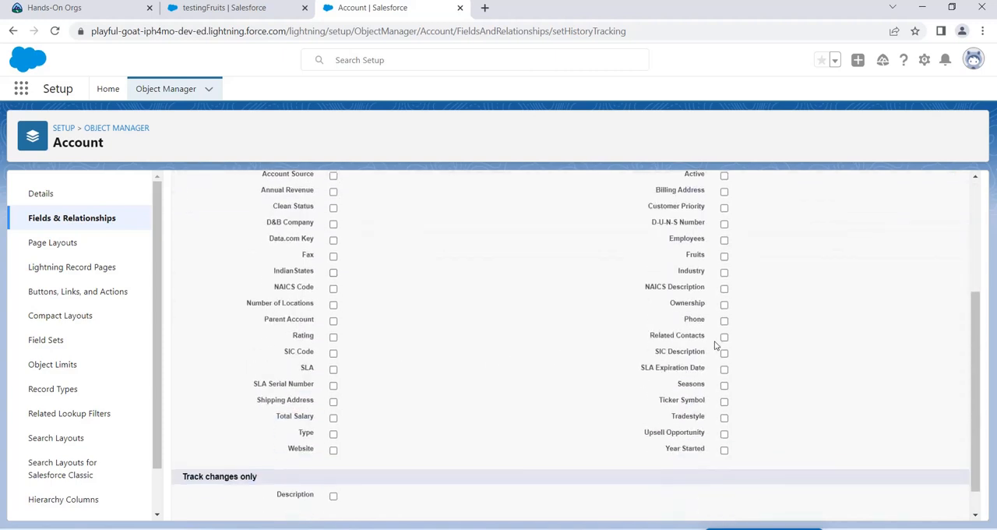
{"action": "scroll", "coordinate": [716, 345], "scroll_direction": "up", "scroll_amount": 1}
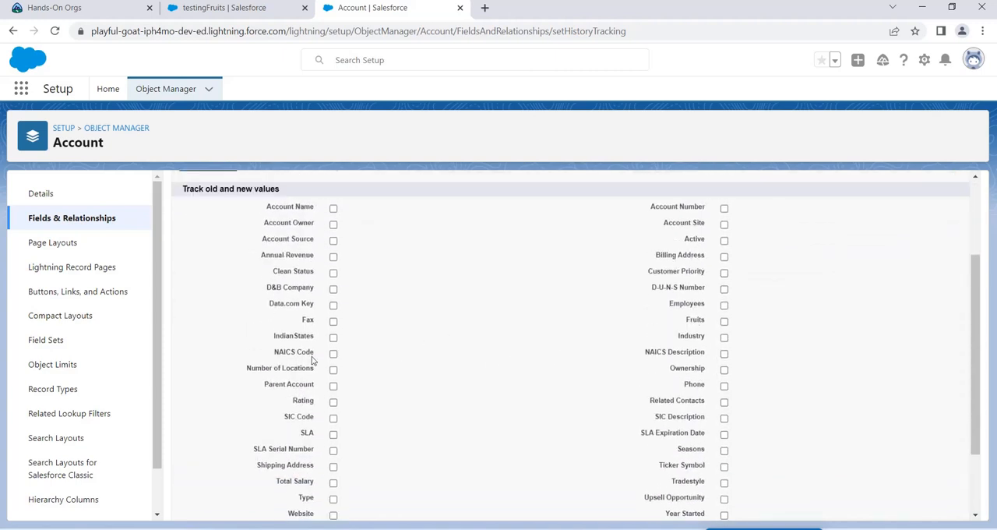
{"action": "left_click", "coordinate": [334, 257]}
{"action": "left_click", "coordinate": [334, 288]}
{"action": "left_click", "coordinate": [333, 289]}
{"action": "left_click", "coordinate": [333, 305]}
{"action": "scroll", "coordinate": [362, 269], "scroll_direction": "up", "scroll_amount": 2}
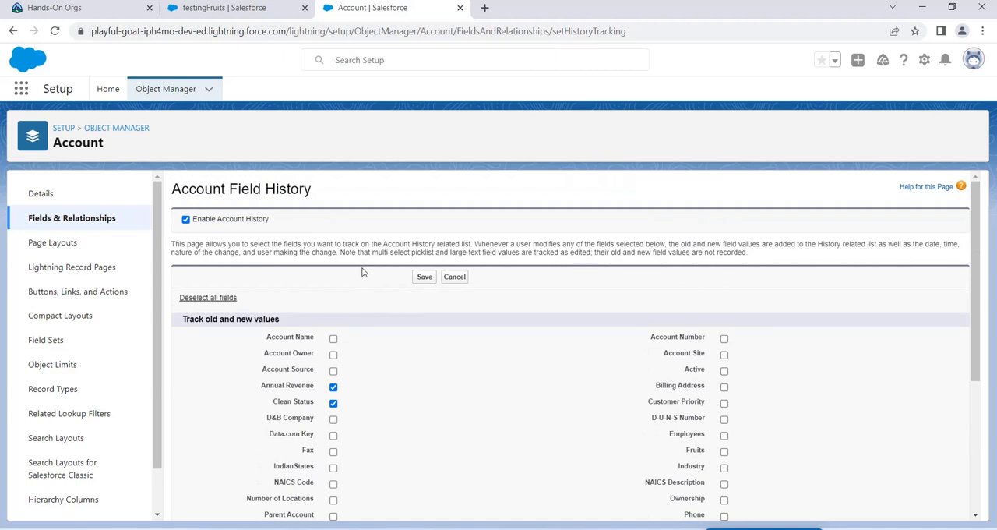
{"action": "left_click", "coordinate": [333, 404]}
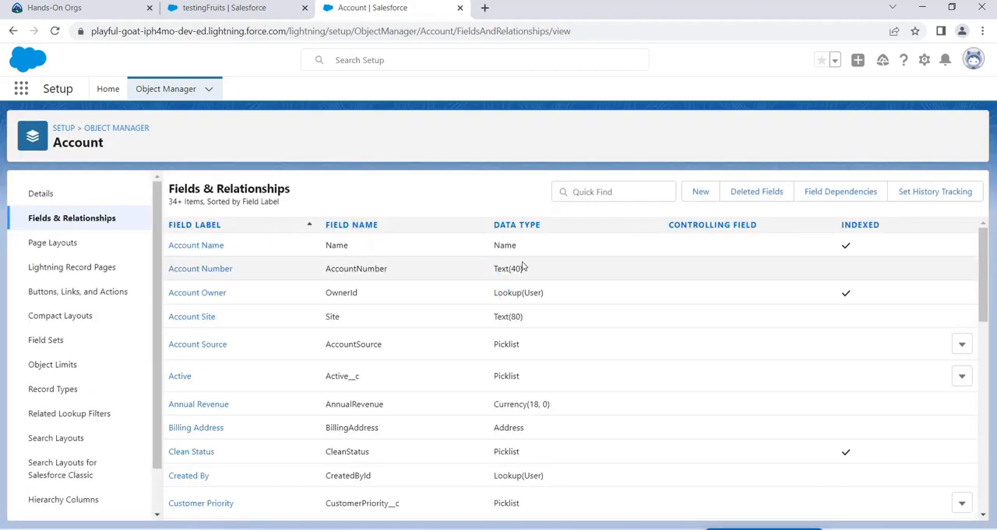
Step: Add the Account History related list below Contacts on the Account Layout and save it, overwriting users' related list customizations
{"action": "left_click", "coordinate": [94, 248]}
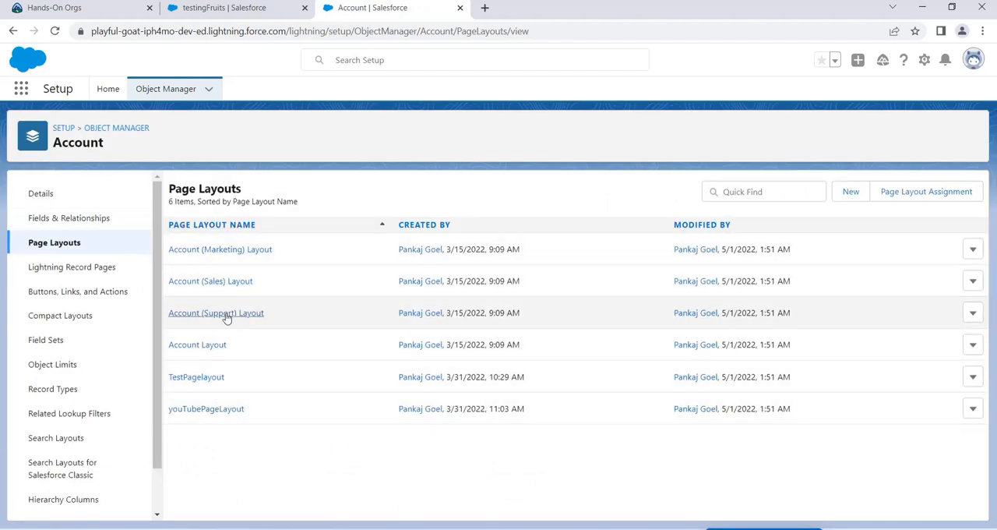
{"action": "left_click", "coordinate": [217, 345]}
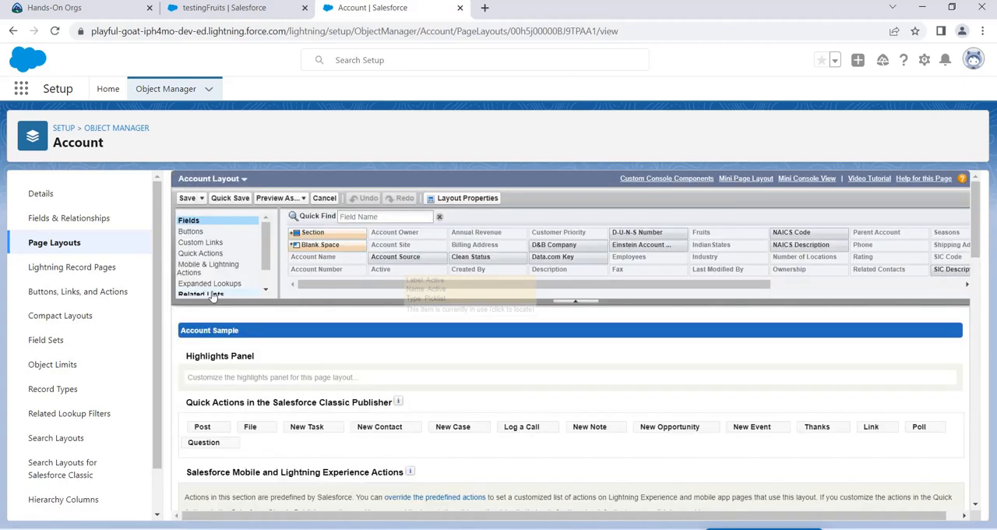
{"action": "left_click", "coordinate": [205, 292]}
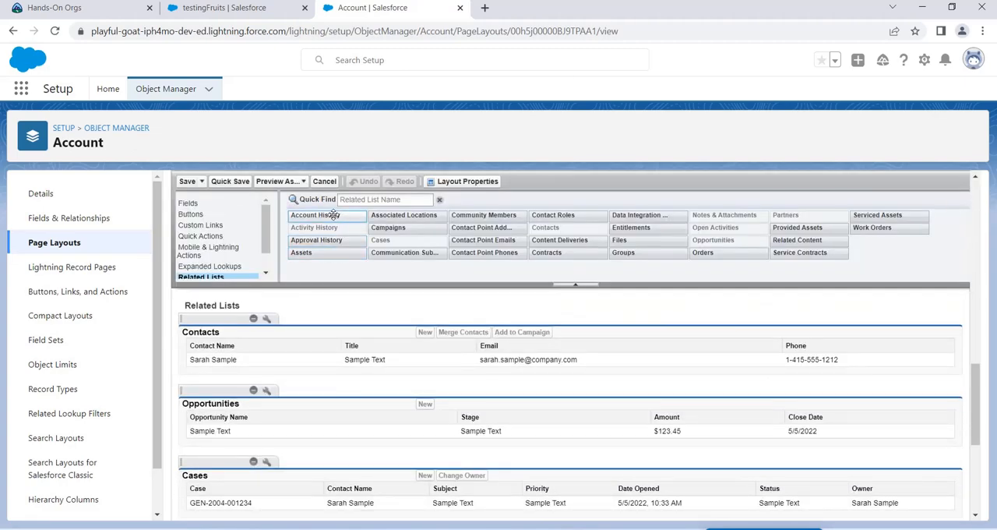
{"action": "left_click_drag", "start_coordinate": [333, 216], "coordinate": [216, 424]}
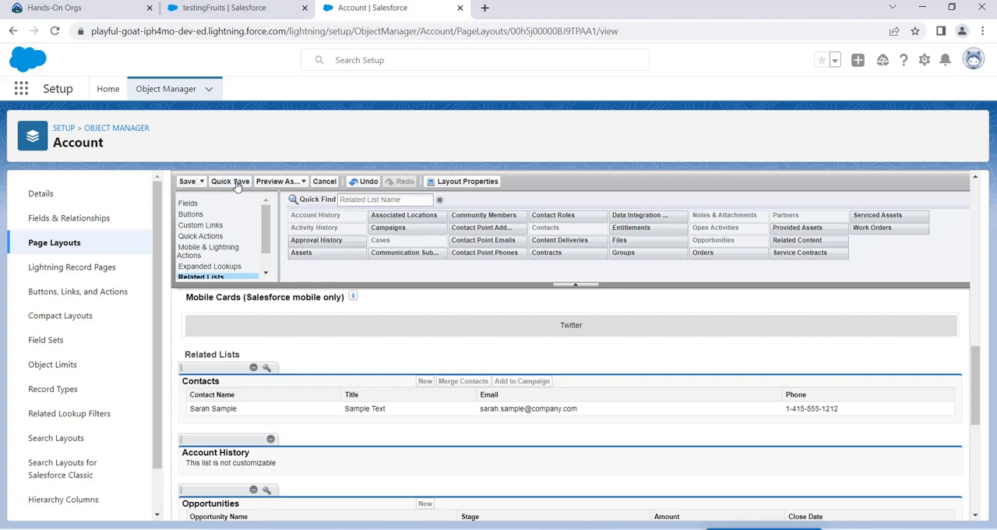
{"action": "left_click", "coordinate": [190, 184]}
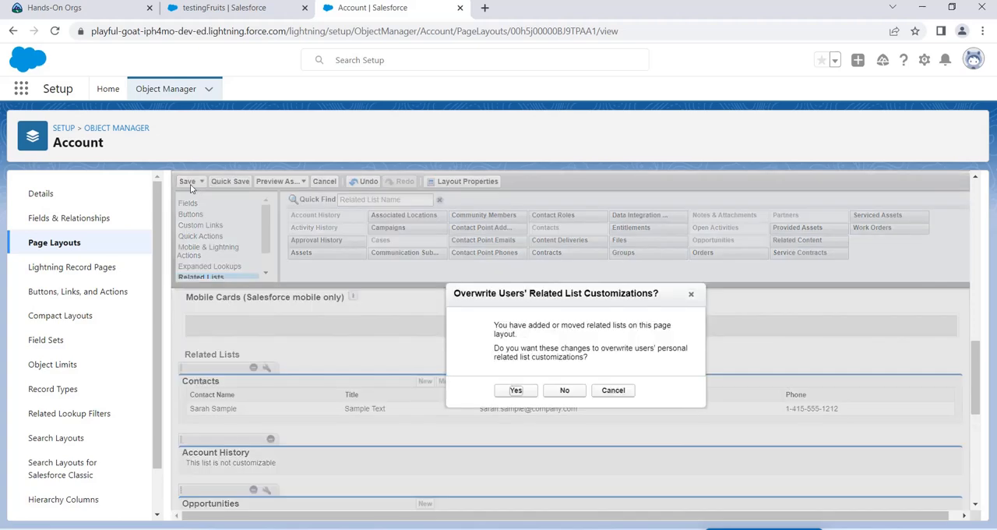
{"action": "left_click", "coordinate": [528, 391]}
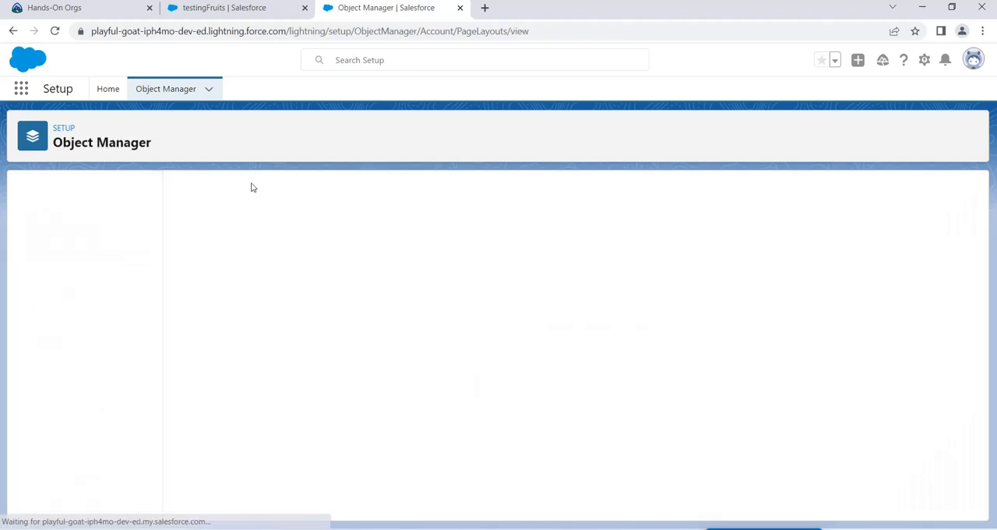
Step: Return to the testingFruits record, refresh it, and check its related lists for Account History
{"action": "left_click", "coordinate": [242, 11]}
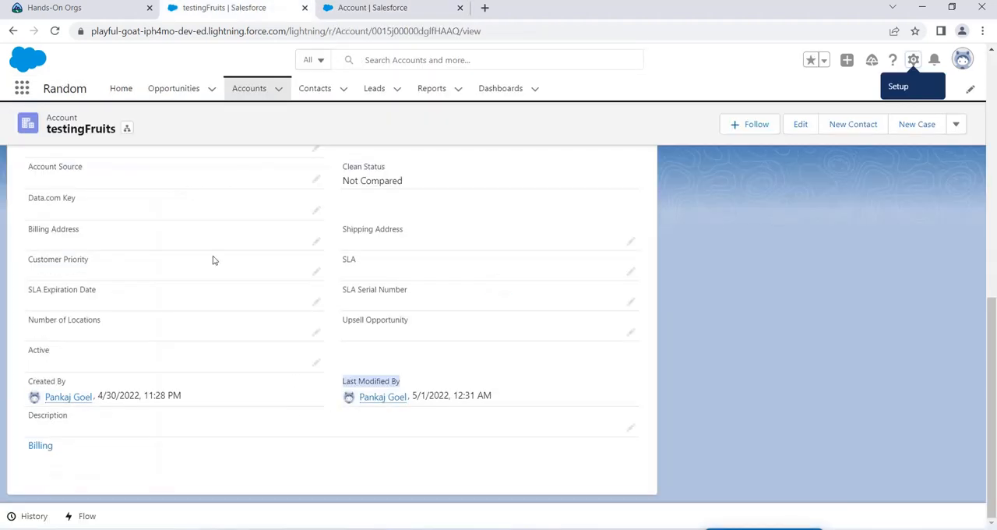
{"action": "scroll", "coordinate": [254, 345], "scroll_direction": "up", "scroll_amount": 8}
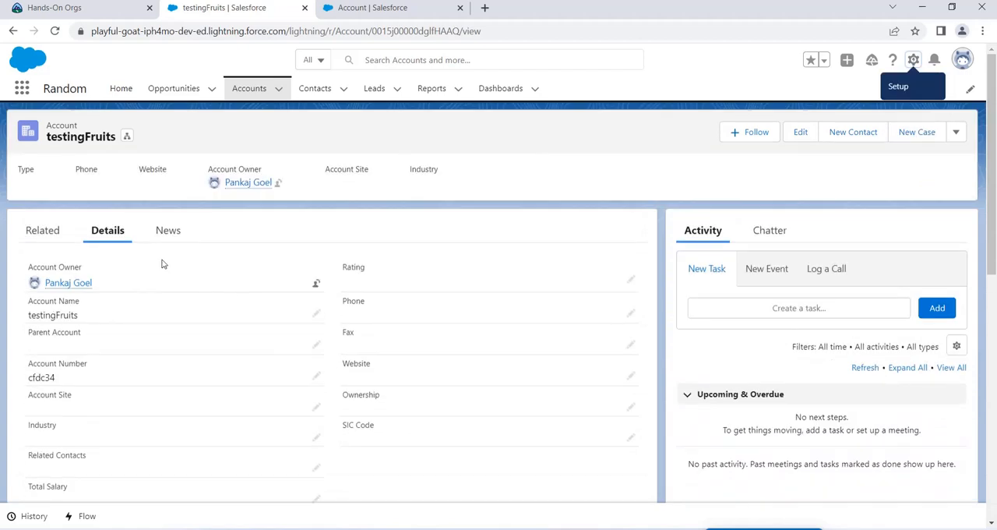
{"action": "left_click", "coordinate": [43, 231]}
{"action": "scroll", "coordinate": [176, 337], "scroll_direction": "down", "scroll_amount": 2}
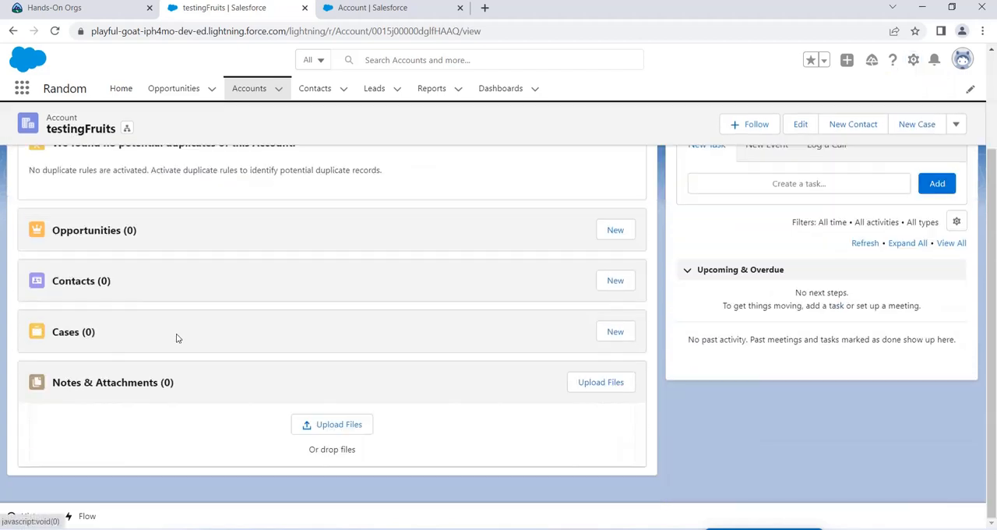
{"action": "scroll", "coordinate": [156, 296], "scroll_direction": "up", "scroll_amount": 2}
{"action": "key", "text": "F5"}
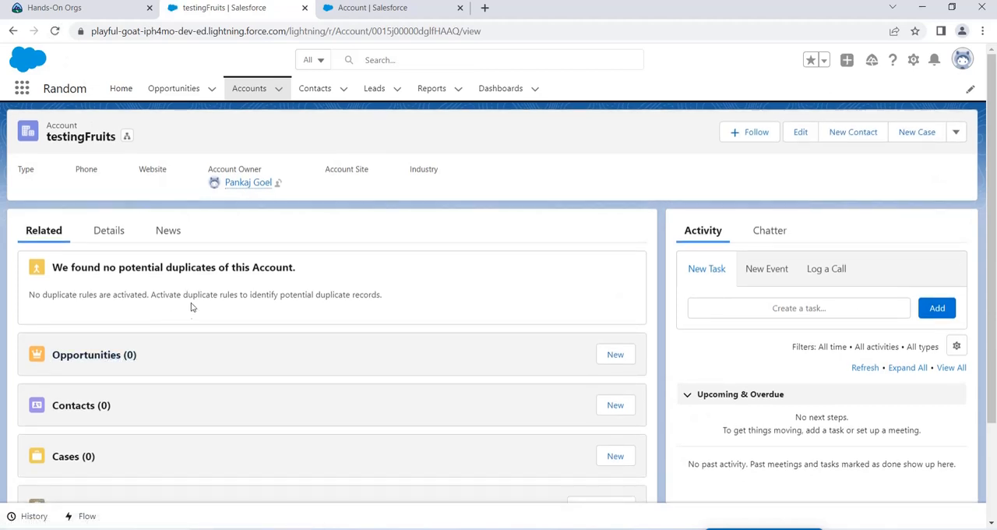
{"action": "scroll", "coordinate": [194, 303], "scroll_direction": "down", "scroll_amount": 2}
{"action": "scroll", "coordinate": [239, 351], "scroll_direction": "up", "scroll_amount": 4}
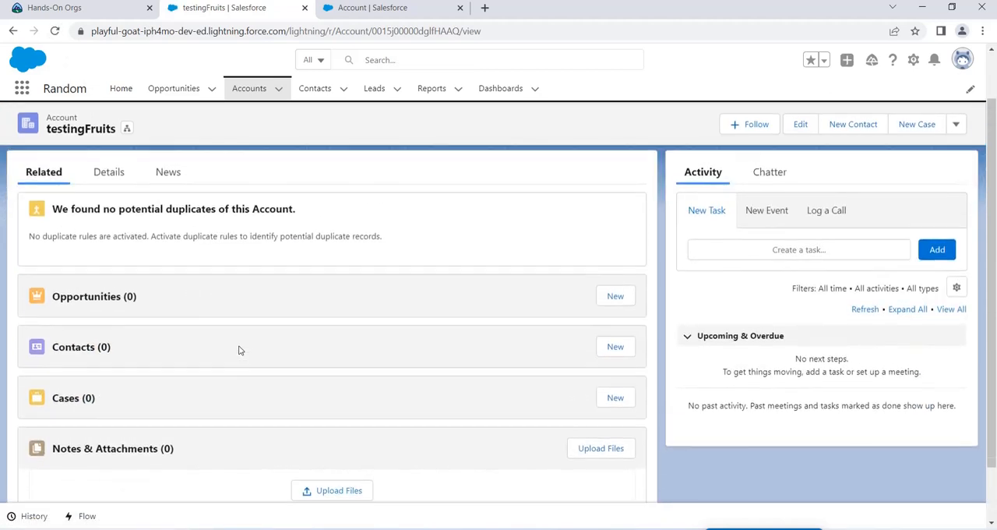
Step: View the Account object's page layout assignments to check which layout each profile uses
{"action": "left_click", "coordinate": [344, 9]}
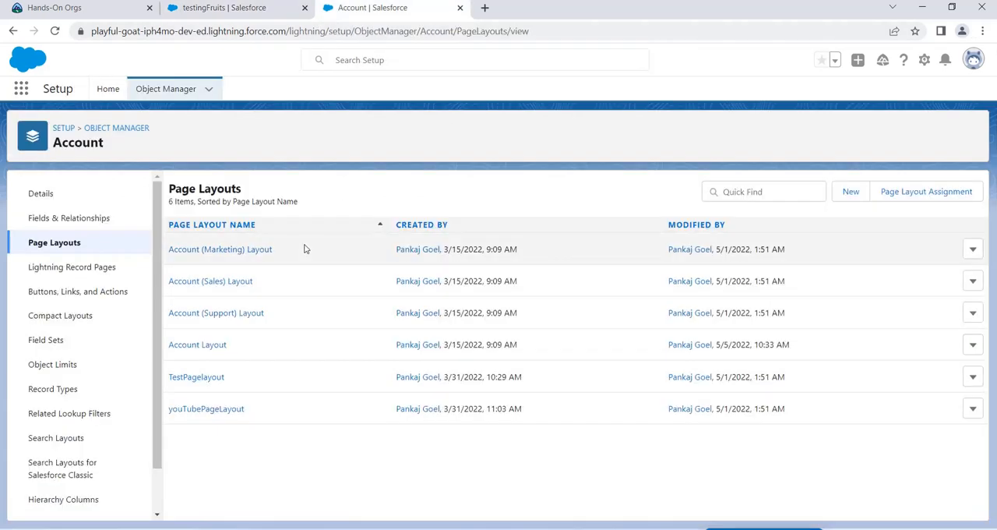
{"action": "left_click", "coordinate": [906, 188]}
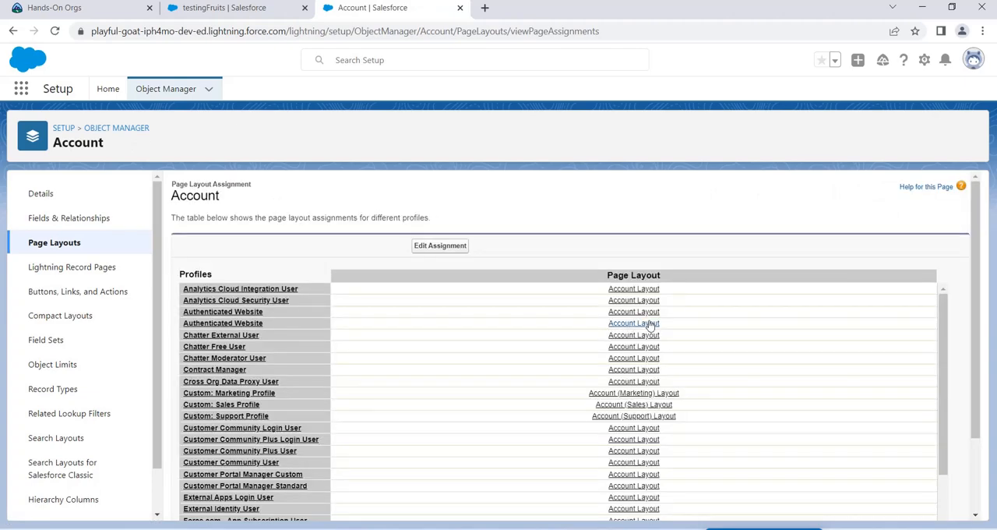
Step: Check which page layout the System Administrator profile is assigned and open youTubePageLayout for editing
{"action": "scroll", "coordinate": [516, 378], "scroll_direction": "down", "scroll_amount": 2}
{"action": "scroll", "coordinate": [518, 374], "scroll_direction": "up", "scroll_amount": 1}
{"action": "scroll", "coordinate": [518, 374], "scroll_direction": "down", "scroll_amount": 7}
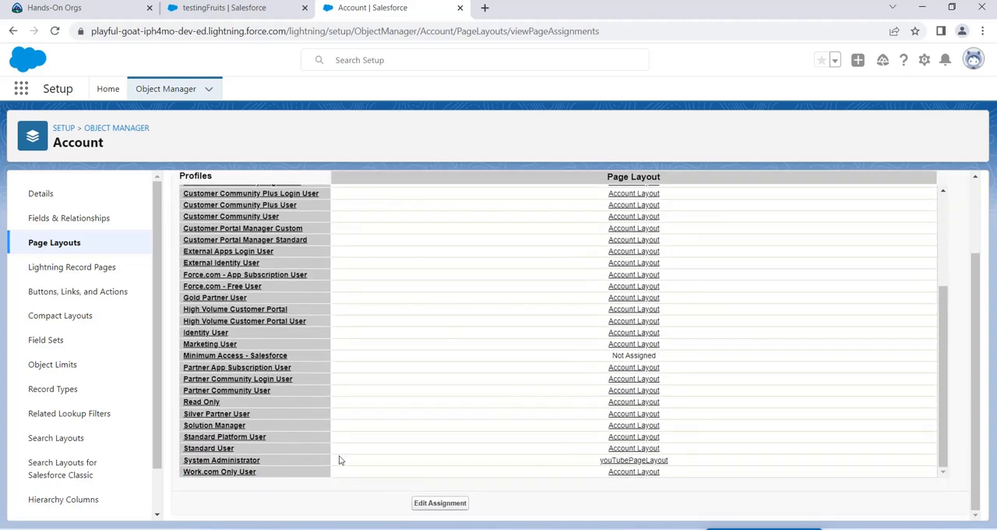
{"action": "left_click", "coordinate": [53, 242]}
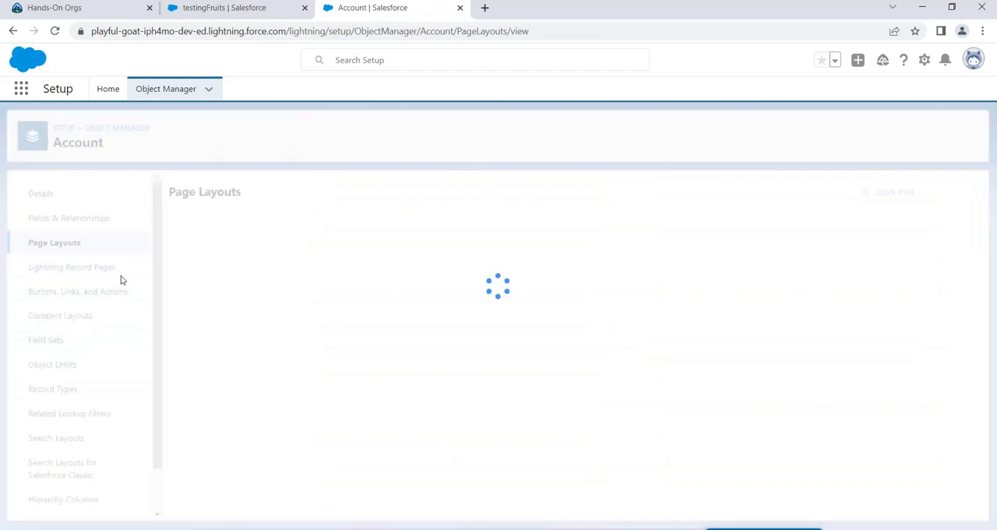
{"action": "left_click", "coordinate": [208, 409]}
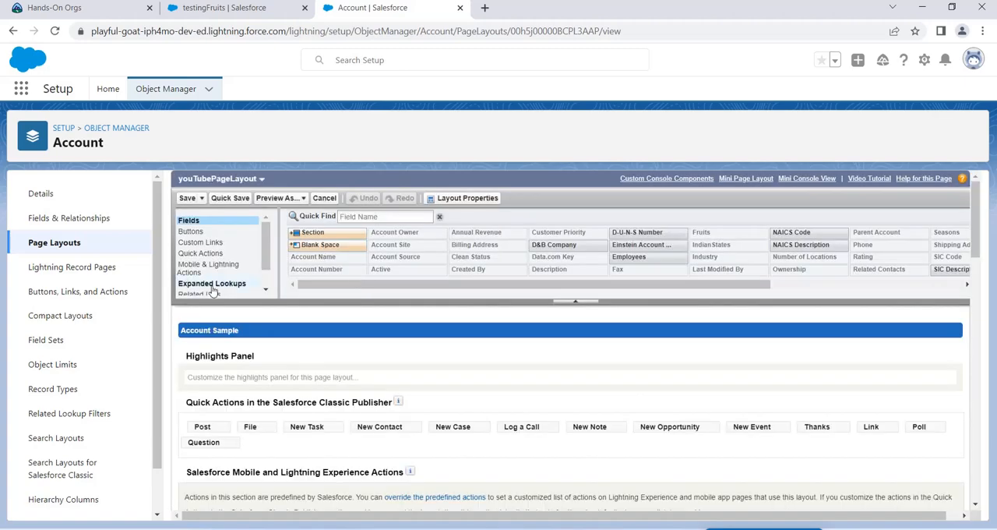
Step: Add the Account History related list above Opportunities on youTubePageLayout and save it, overwriting users' related list customizations
{"action": "left_click", "coordinate": [212, 293]}
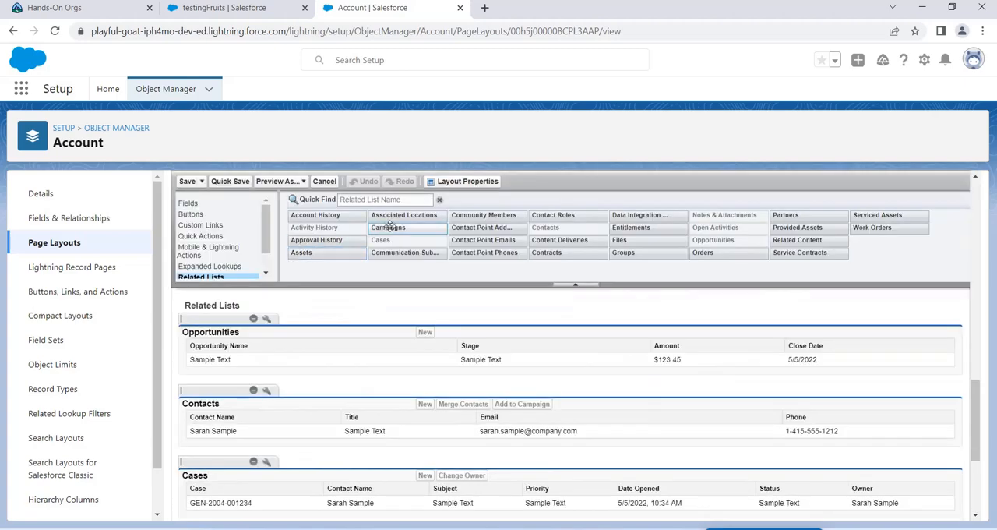
{"action": "left_click_drag", "start_coordinate": [335, 215], "coordinate": [286, 327]}
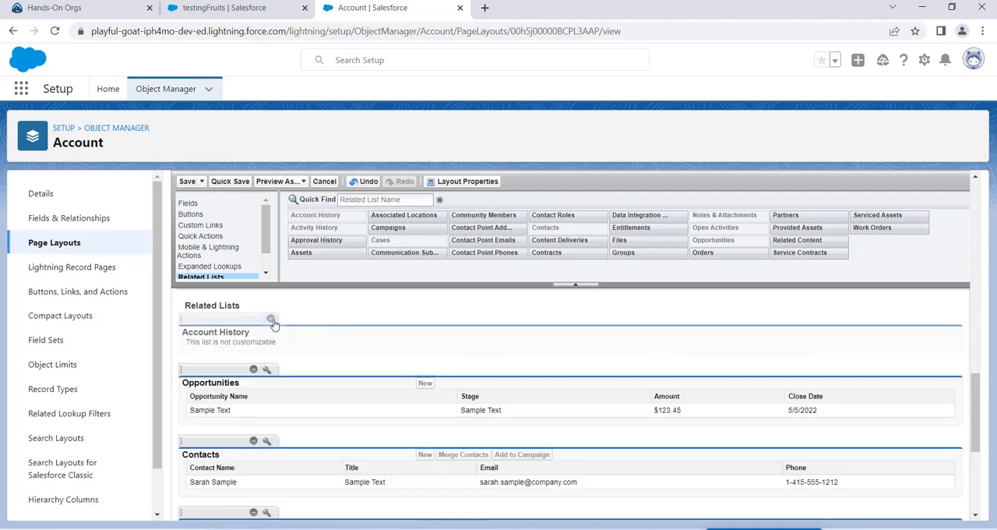
{"action": "left_click", "coordinate": [188, 182]}
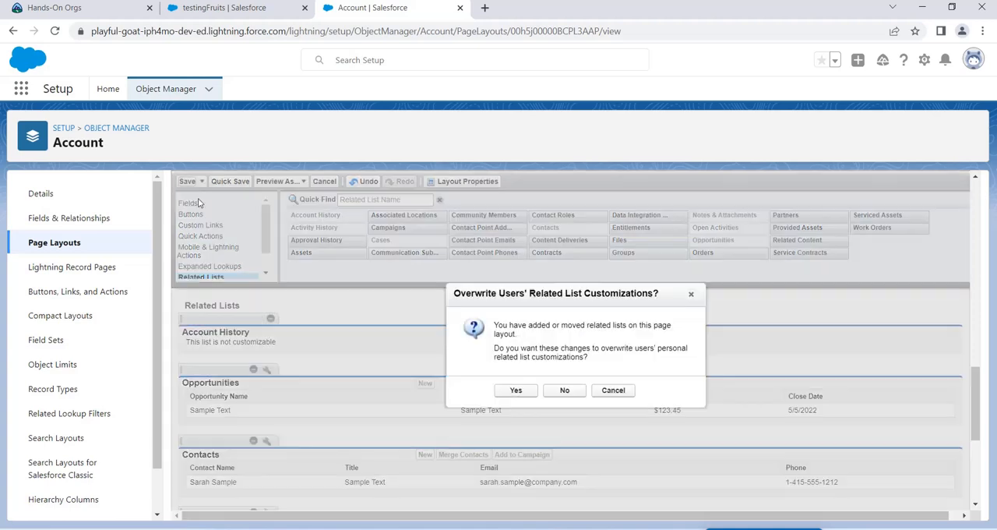
{"action": "left_click", "coordinate": [516, 390]}
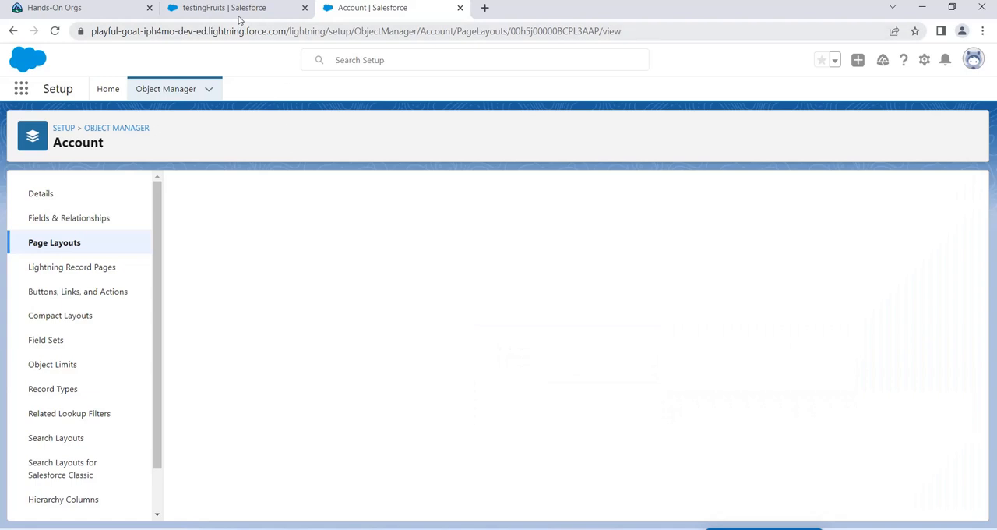
Step: On the testingFruits record, set Annual Revenue to 300, save it, and check the Account History related list
{"action": "left_click", "coordinate": [238, 15]}
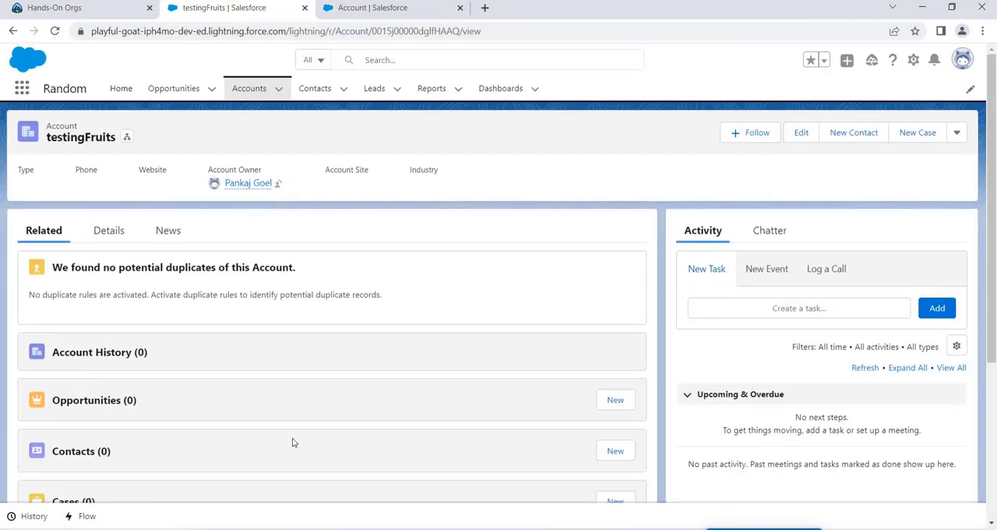
{"action": "left_click", "coordinate": [106, 227]}
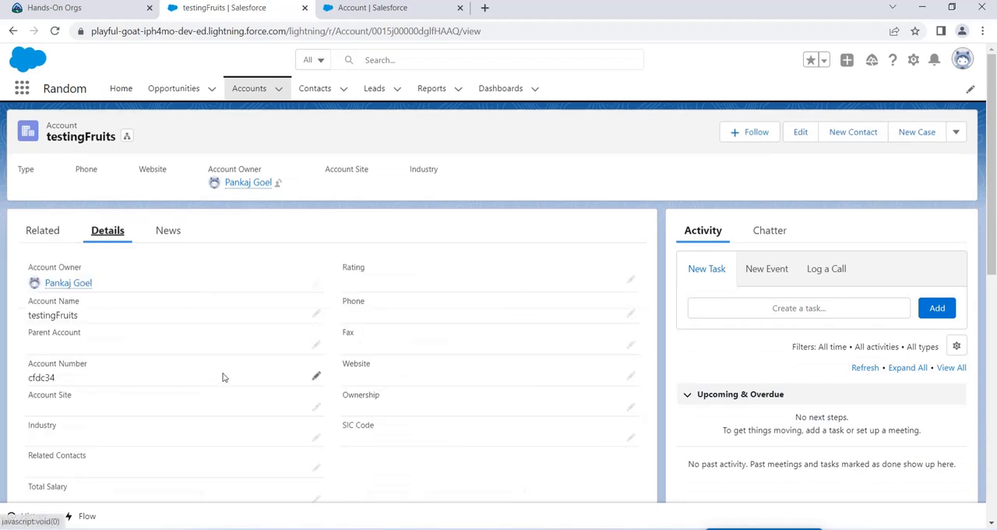
{"action": "scroll", "coordinate": [163, 410], "scroll_direction": "down", "scroll_amount": 1}
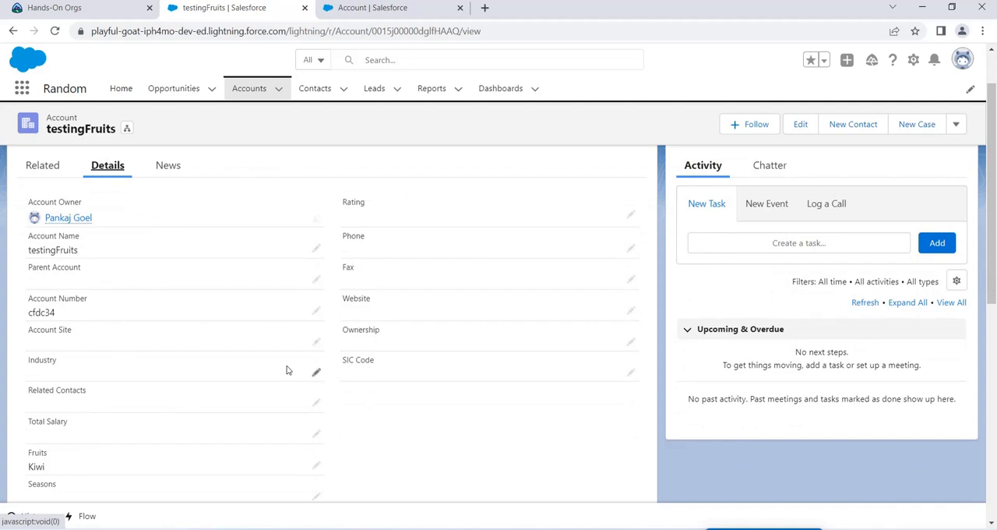
{"action": "scroll", "coordinate": [138, 348], "scroll_direction": "down", "scroll_amount": 2}
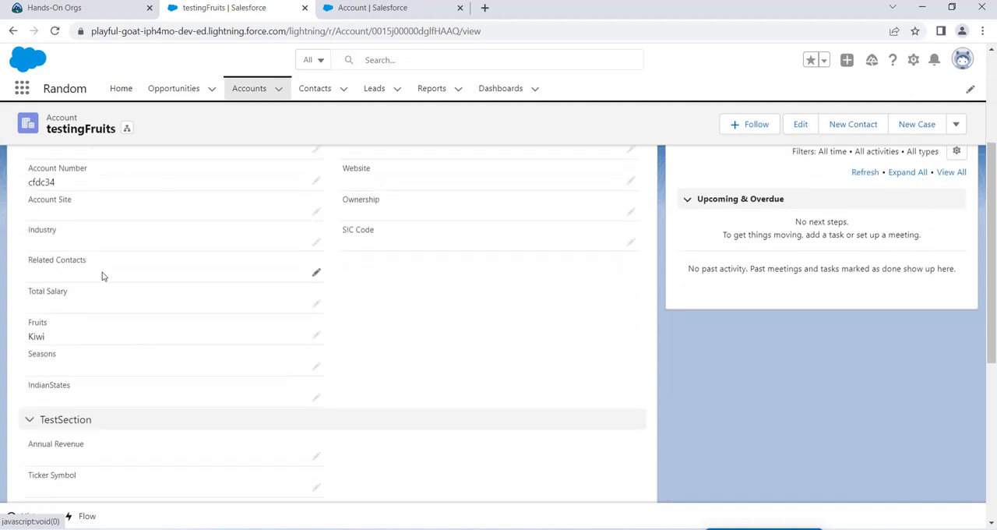
{"action": "scroll", "coordinate": [156, 398], "scroll_direction": "up", "scroll_amount": 3}
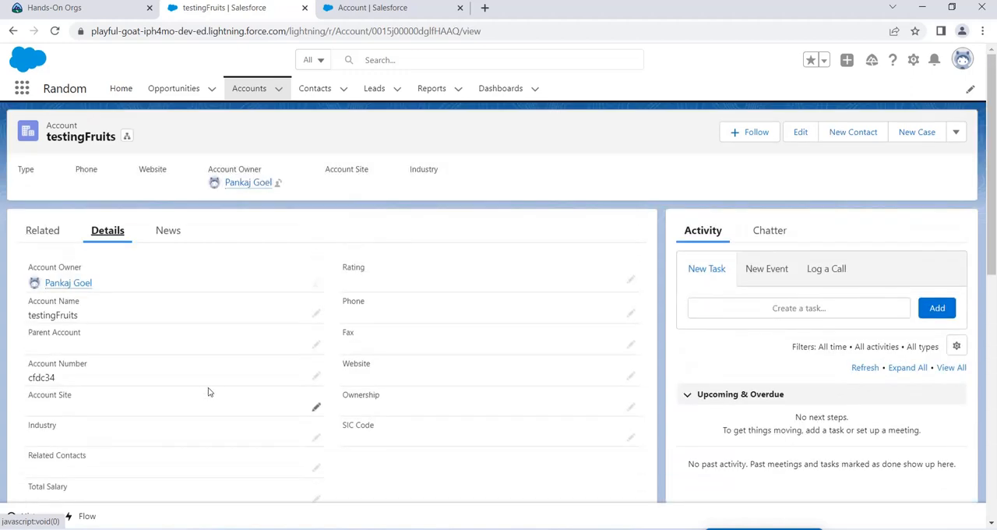
{"action": "scroll", "coordinate": [244, 394], "scroll_direction": "down", "scroll_amount": 5}
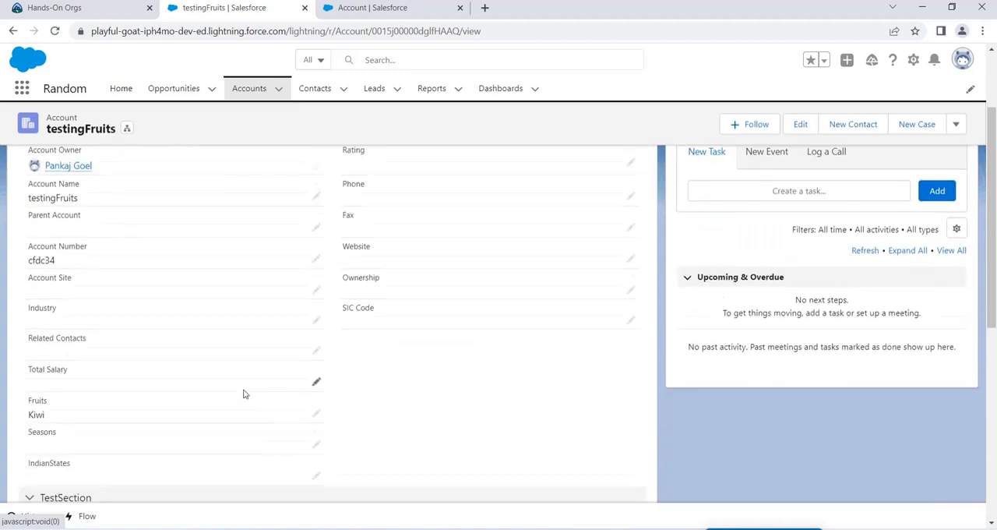
{"action": "scroll", "coordinate": [250, 388], "scroll_direction": "down", "scroll_amount": 1}
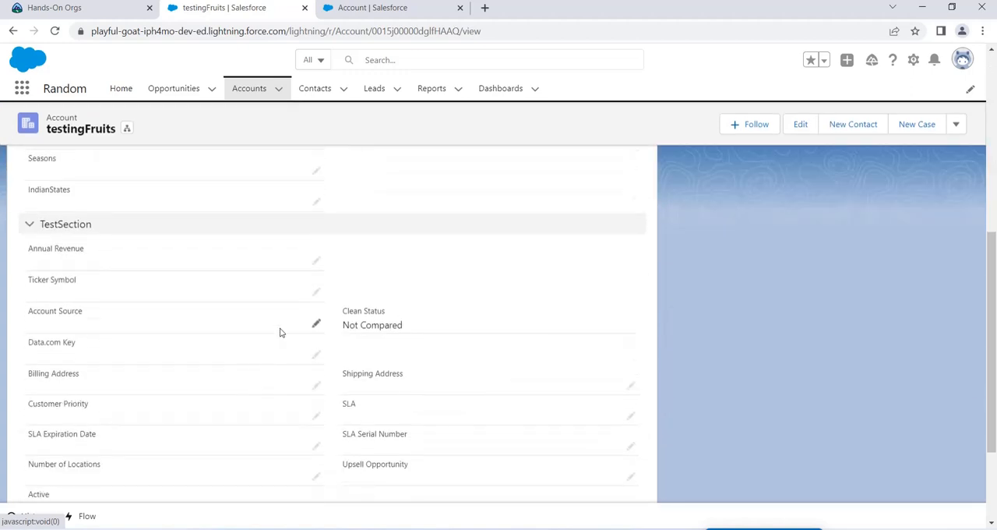
{"action": "left_click", "coordinate": [315, 258]}
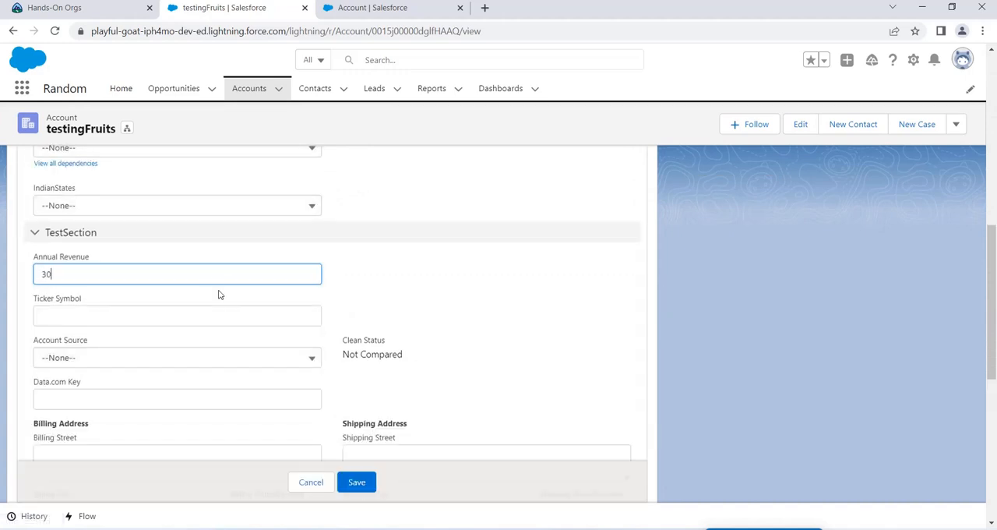
{"action": "type", "text": "300"}
{"action": "left_click", "coordinate": [356, 482]}
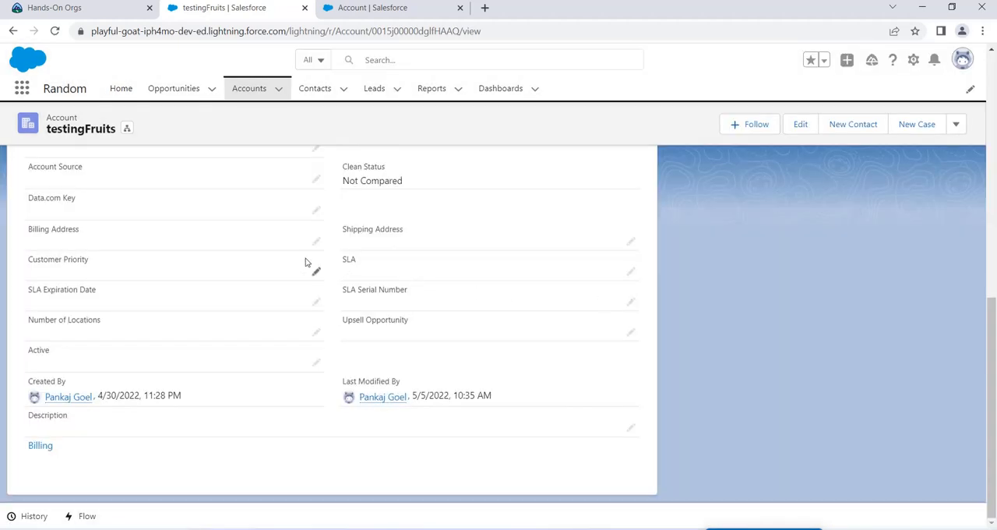
{"action": "scroll", "coordinate": [305, 261], "scroll_direction": "up", "scroll_amount": 10}
{"action": "left_click", "coordinate": [48, 231]}
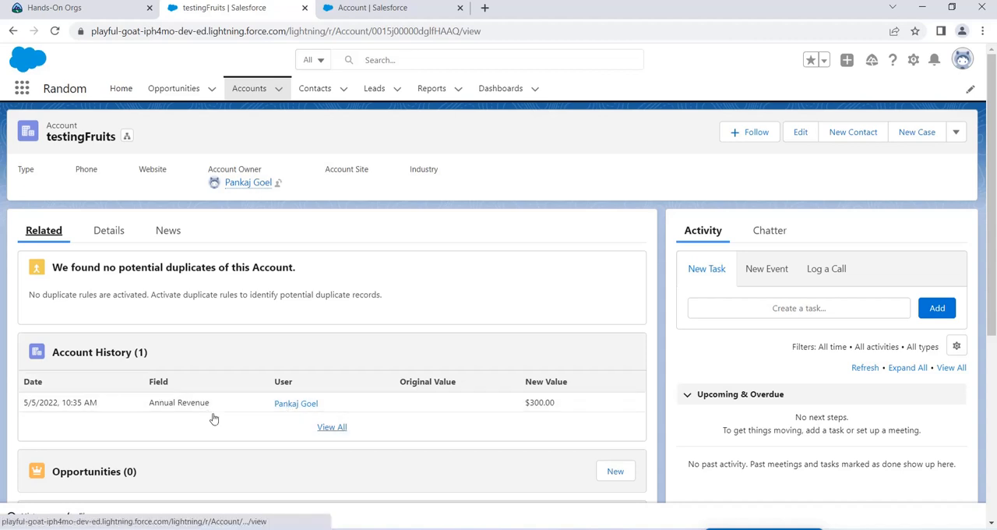
Step: Set the testingFruits account's Annual Revenue to 400 and save the record
{"action": "left_click", "coordinate": [115, 239]}
{"action": "scroll", "coordinate": [232, 411], "scroll_direction": "down", "scroll_amount": 3}
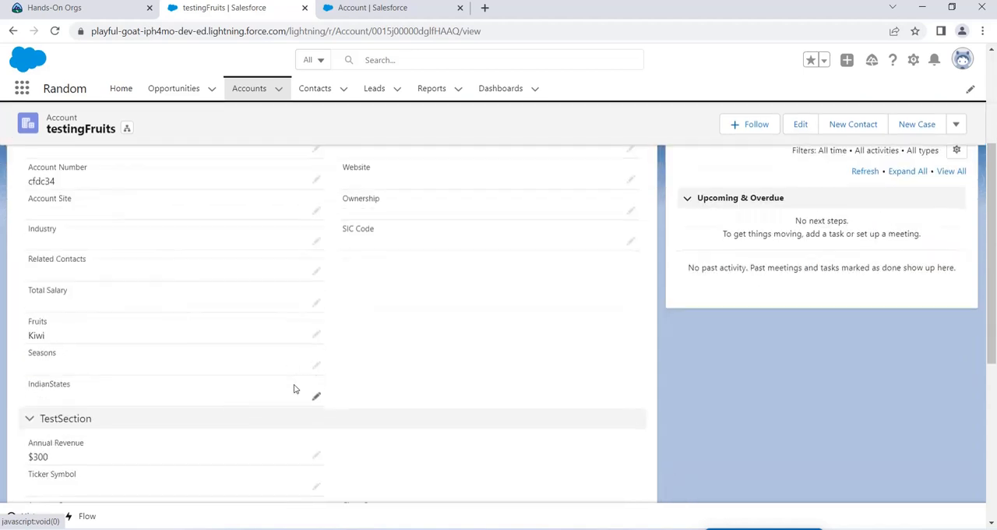
{"action": "left_click", "coordinate": [318, 392]}
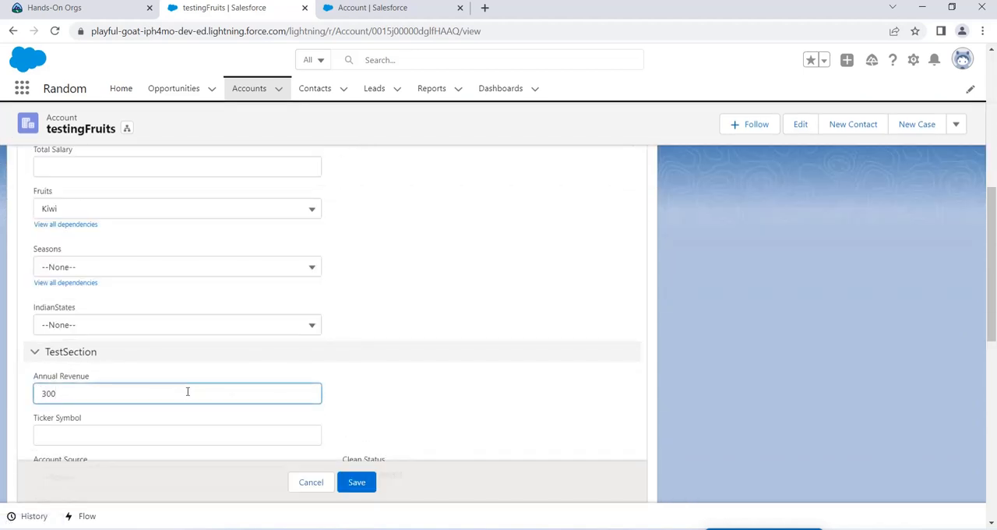
{"action": "key", "text": "BackSpace"}
{"action": "key", "text": "BackSpace"}
{"action": "key", "text": "BackSpace"}
{"action": "type", "text": "400"}
{"action": "left_click", "coordinate": [357, 481]}
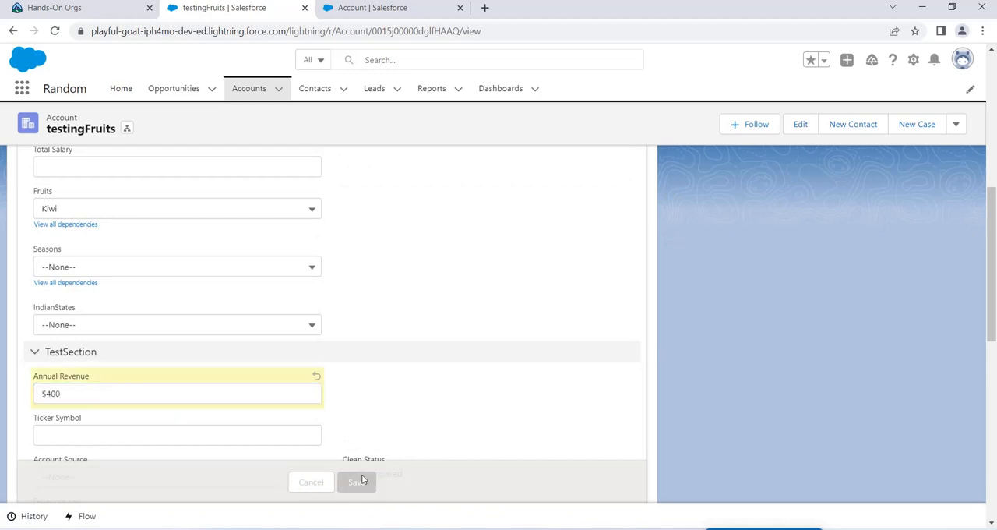
Step: Return to the related lists and examine the original and new Annual Revenue values in Account History
{"action": "scroll", "coordinate": [352, 330], "scroll_direction": "up", "scroll_amount": 3}
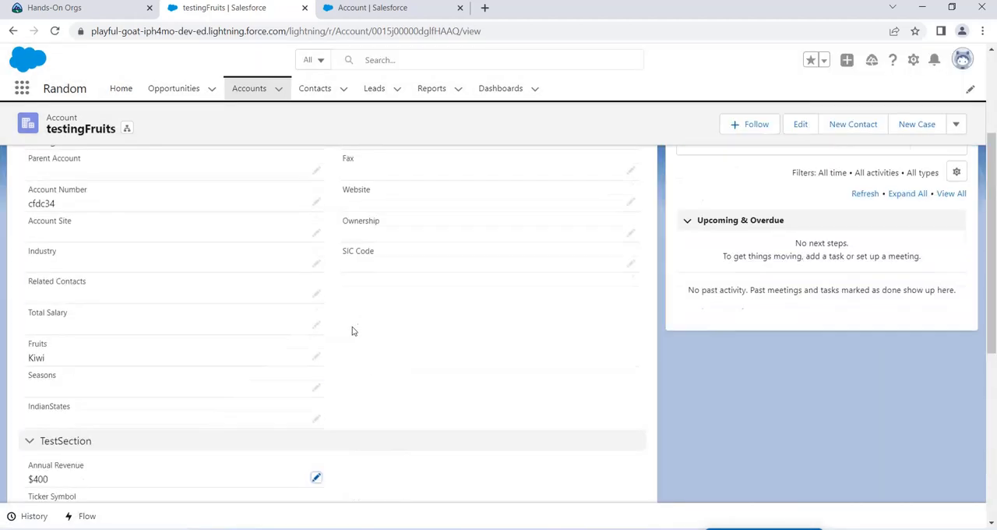
{"action": "scroll", "coordinate": [352, 331], "scroll_direction": "up", "scroll_amount": 3}
{"action": "left_click", "coordinate": [70, 230]}
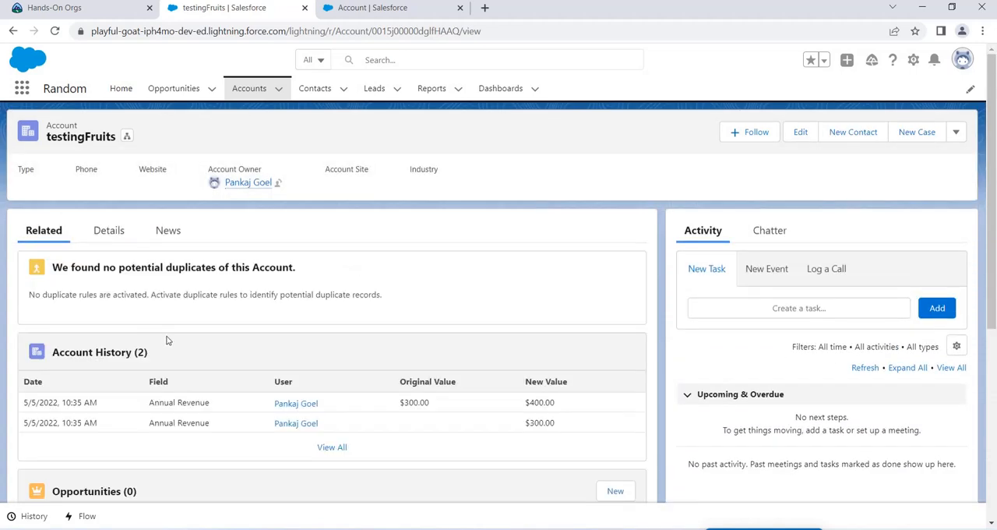
{"action": "double_click", "coordinate": [432, 402]}
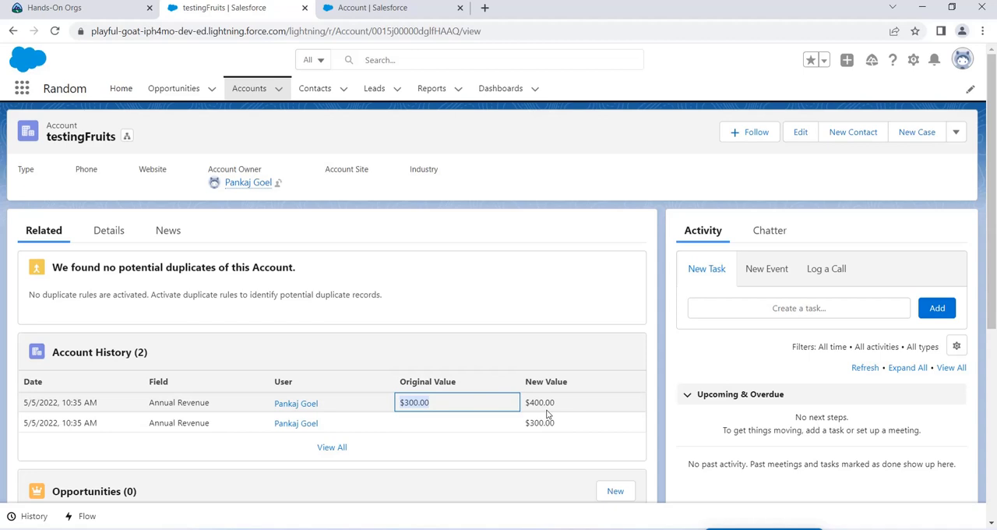